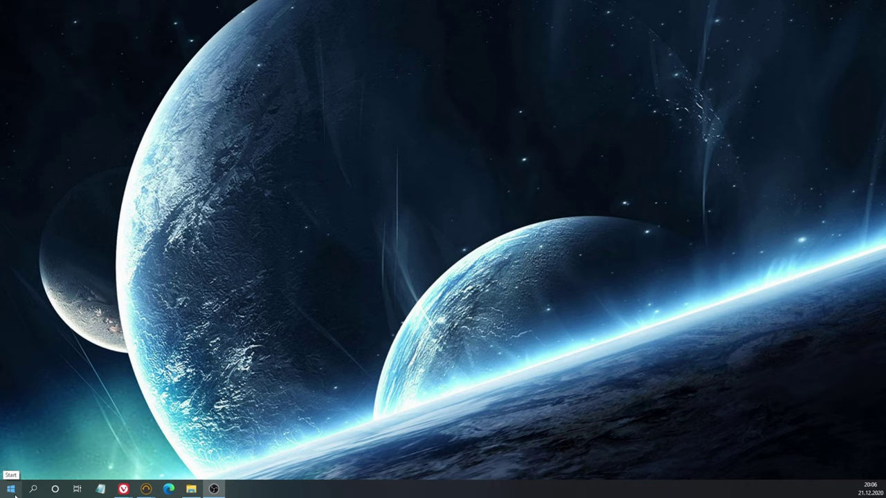
# Step: Run winver to check the installed Windows 10 version, and close the info window
pyautogui.click(12, 491)
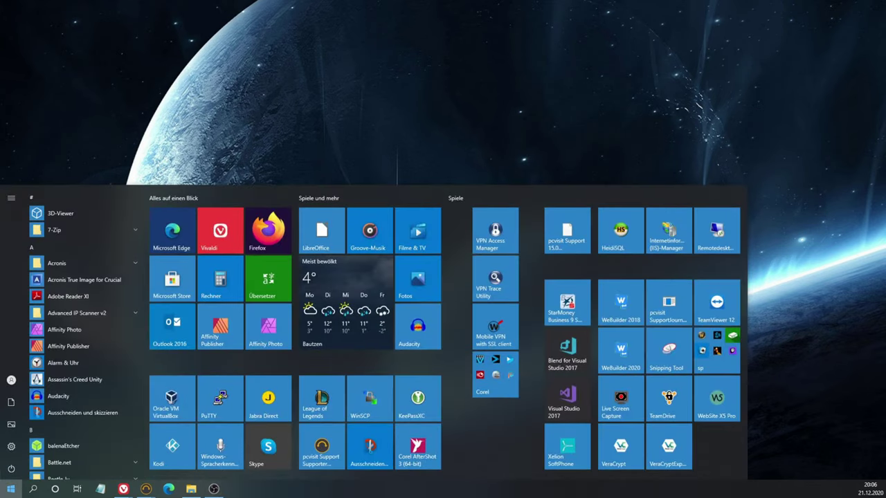
pyautogui.write('wi')
pyautogui.write('nscp')
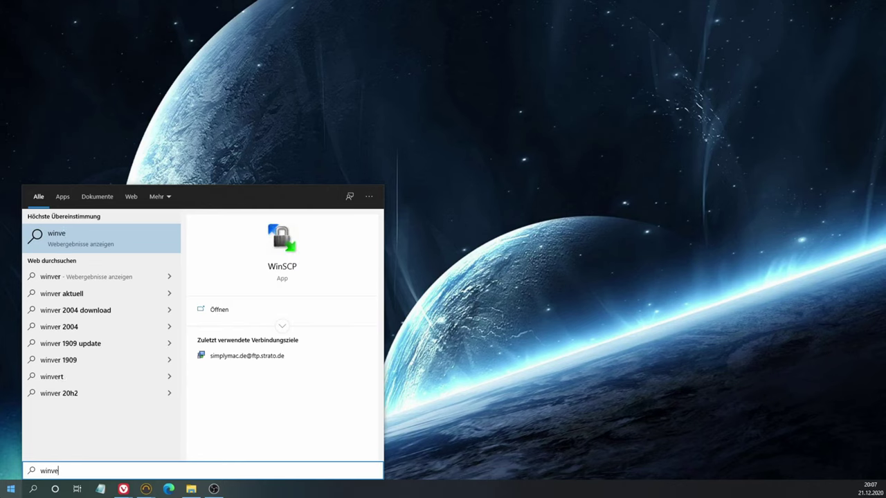
pyautogui.press('Return')
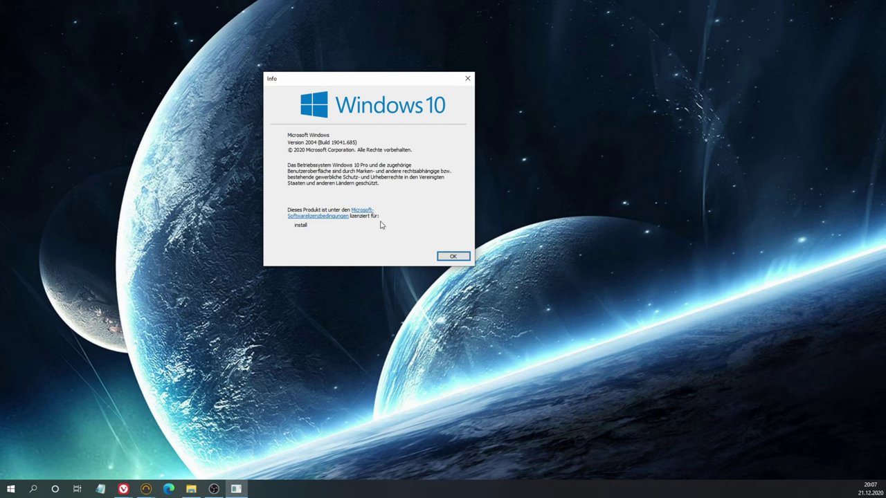
pyautogui.click(453, 256)
# Step: Find the Control Panel (Systemsteuerung) and open its System page with the basic computer information
pyautogui.click(6, 489)
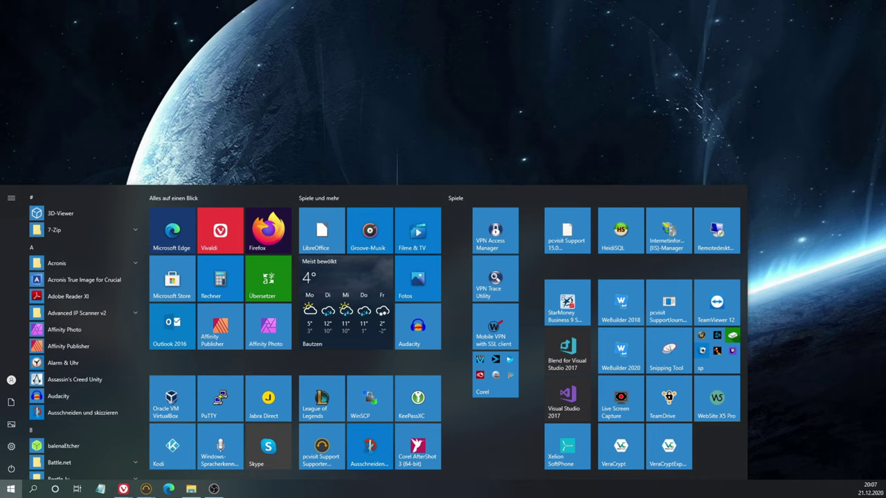
pyautogui.write('syst')
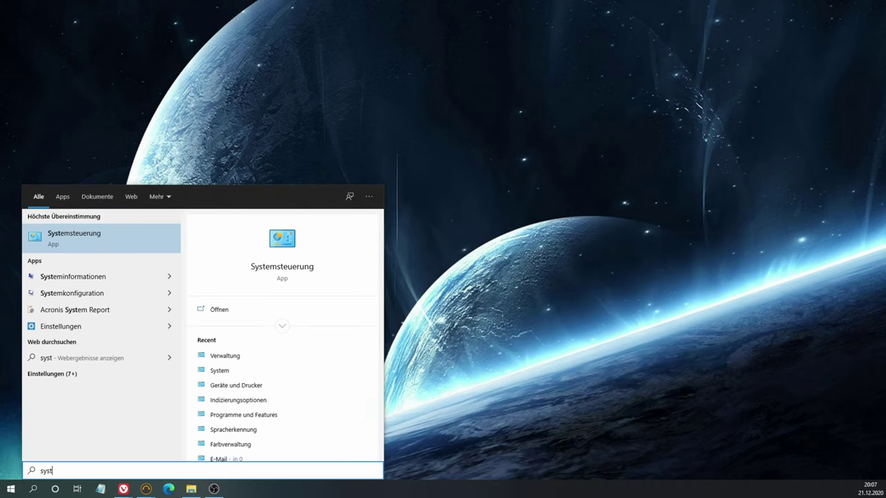
pyautogui.click(77, 241)
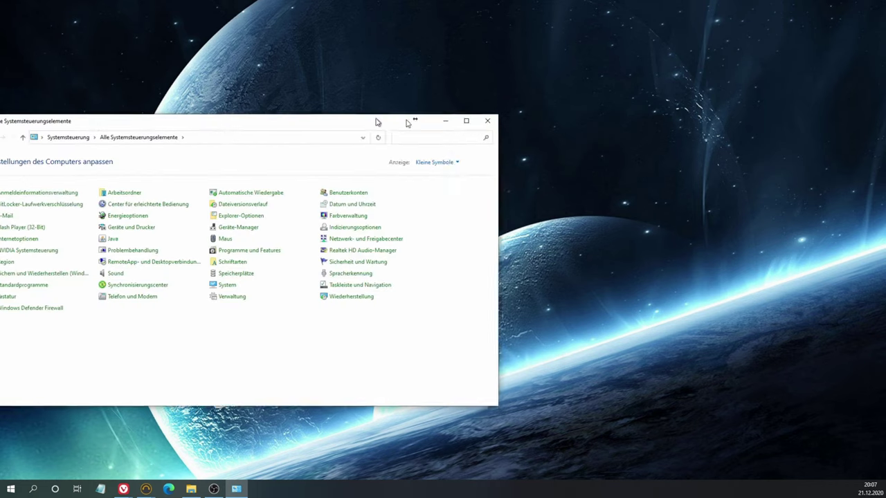
pyautogui.moveTo(376, 121); pyautogui.dragTo(550, 120)
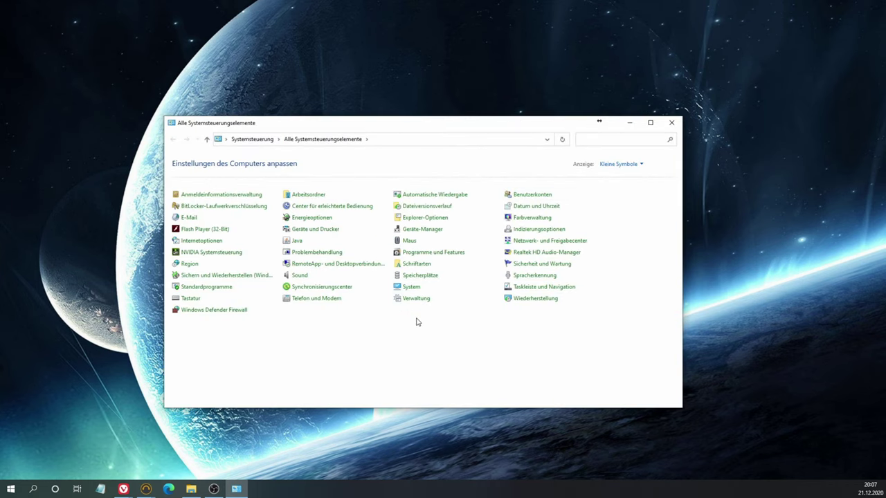
pyautogui.click(410, 287)
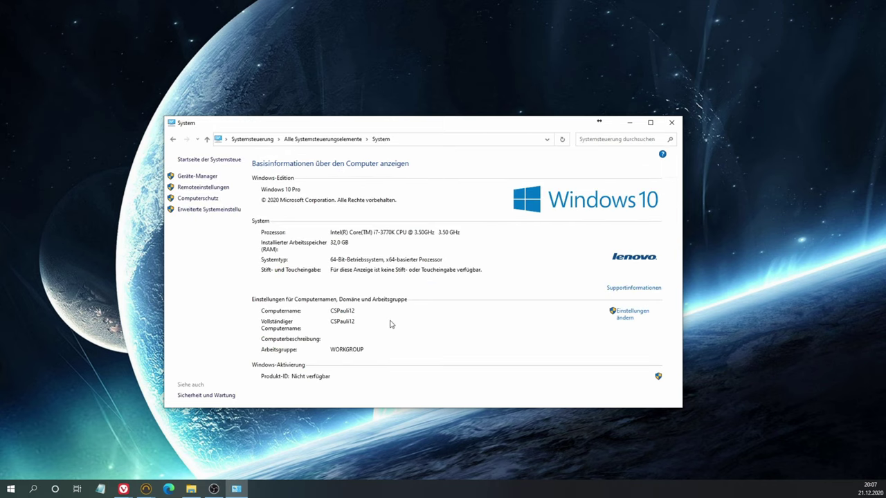
# Step: View the domain option (Domäne) in the computer name change dialog, cancel without changes and close the System window
pyautogui.click(642, 320)
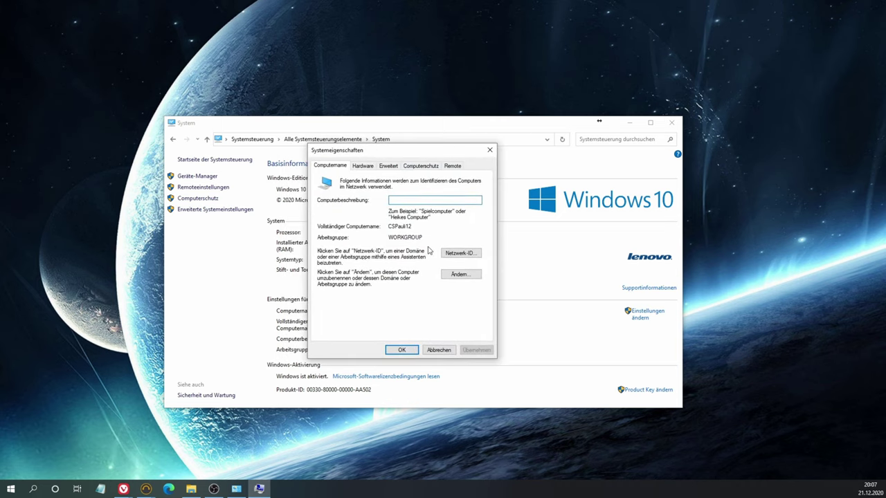
pyautogui.click(461, 275)
pyautogui.click(336, 279)
pyautogui.click(336, 279)
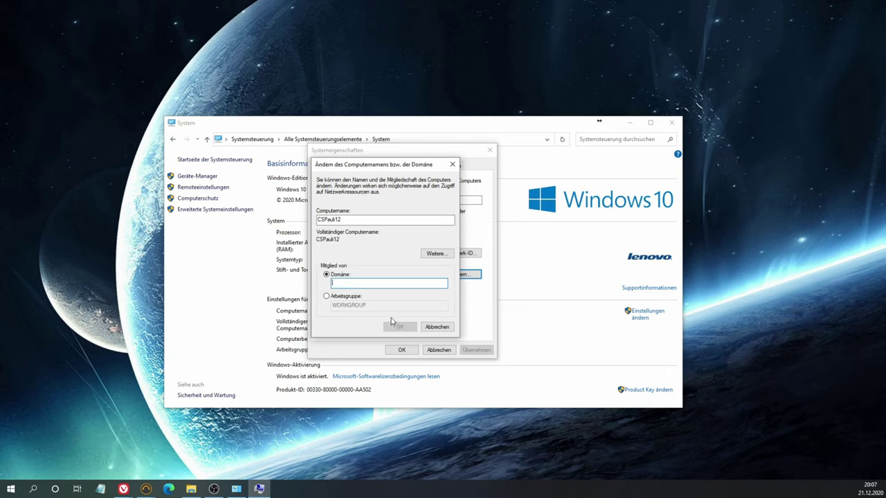
pyautogui.click(436, 328)
pyautogui.click(439, 349)
pyautogui.click(672, 123)
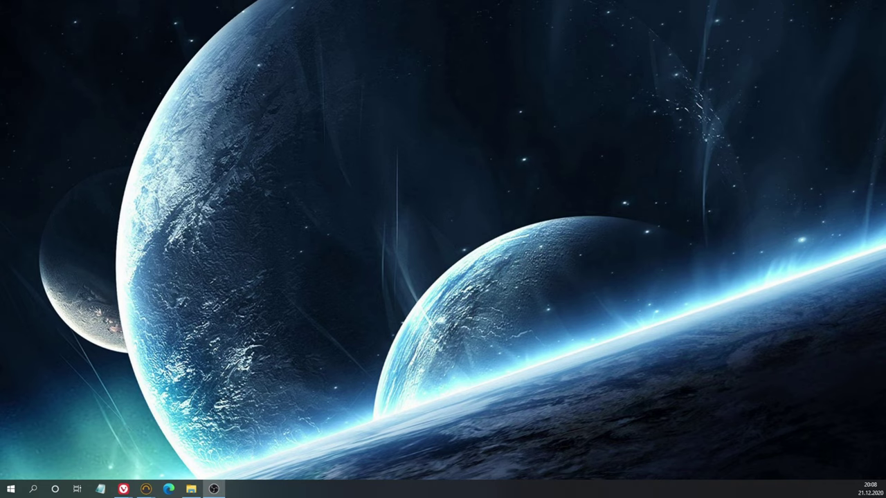
# Step: Download and install the feature update for Windows 10, version 20H2, through Windows Update
pyautogui.click(13, 488)
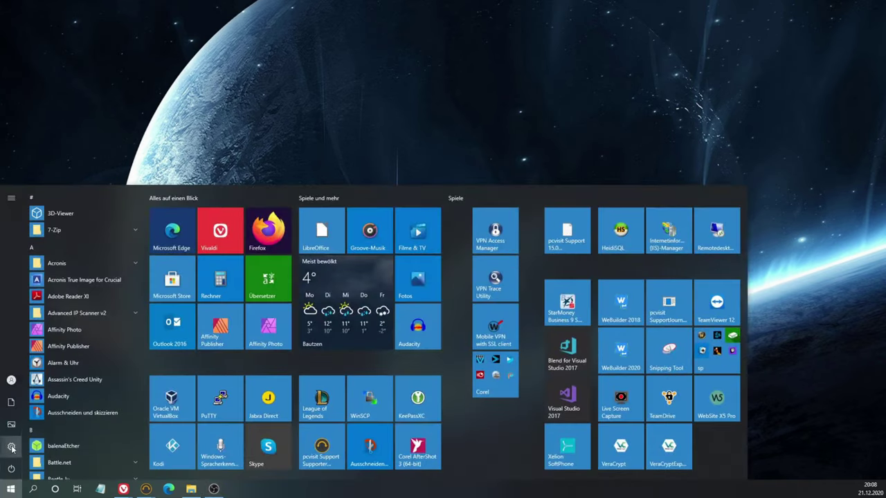
pyautogui.click(33, 436)
pyautogui.scroll(-5, 474, 242)
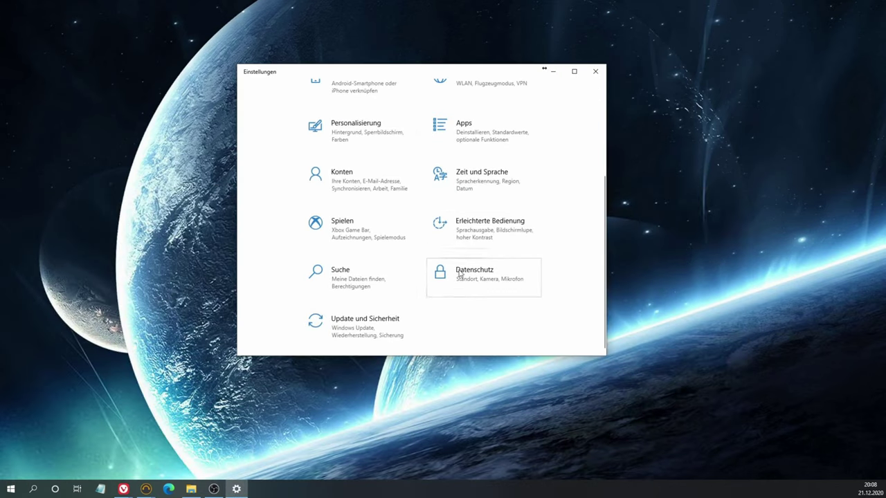
pyautogui.click(382, 317)
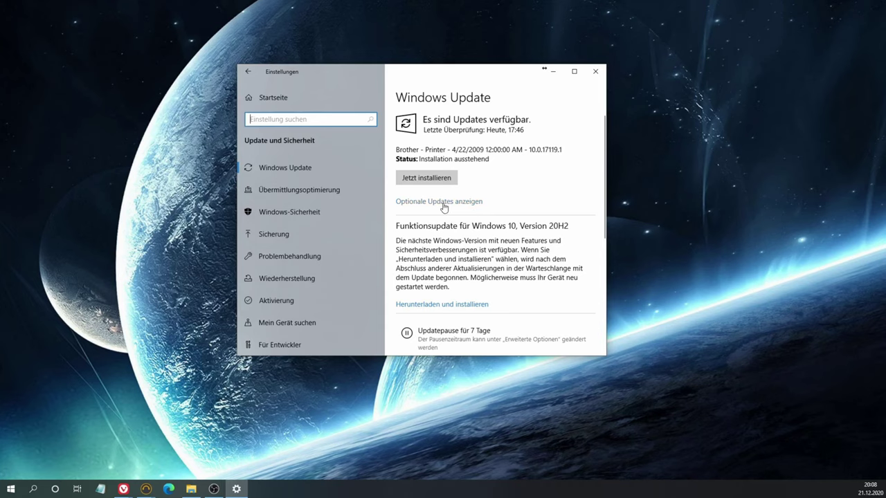
pyautogui.click(427, 306)
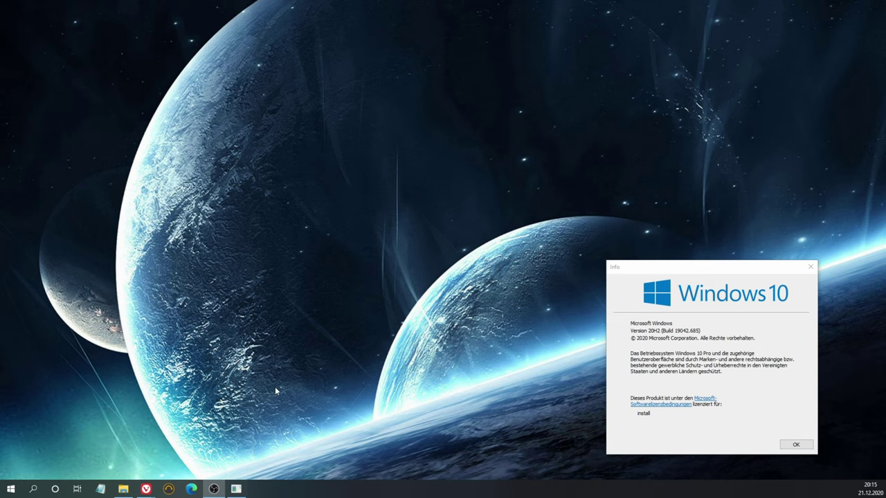
# Step: Open the System entry from the Control Panel, review the device and Windows specifications, and close the Settings window
pyautogui.click(4, 484)
pyautogui.write('sys')
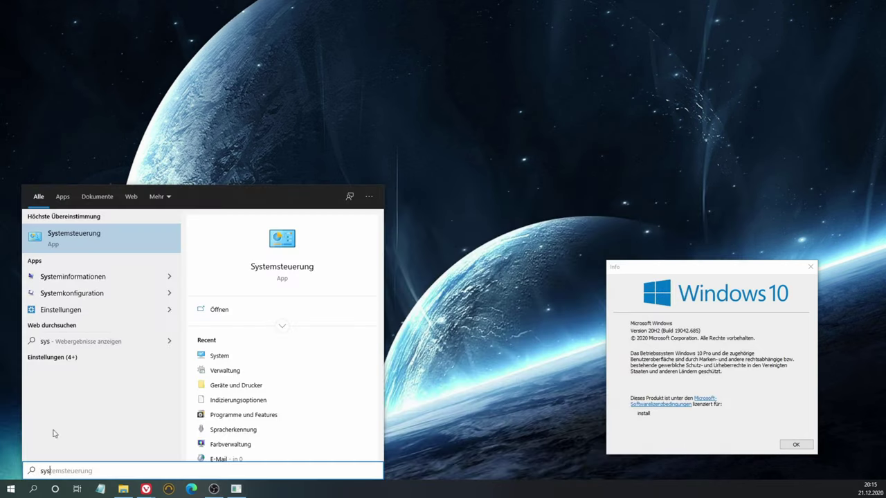
pyautogui.click(82, 245)
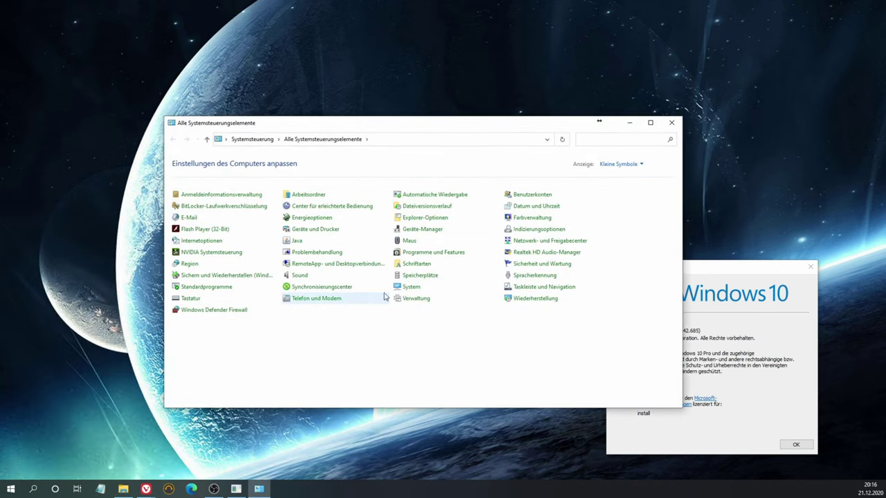
pyautogui.click(410, 287)
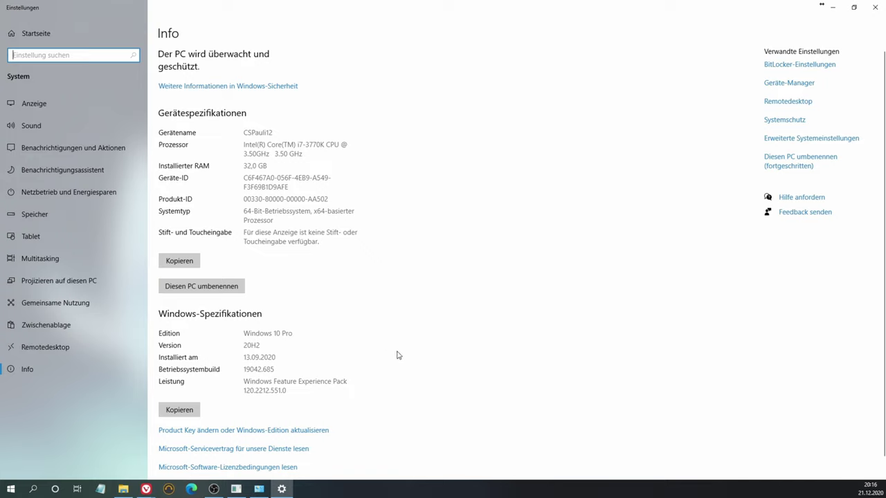
pyautogui.click(874, 7)
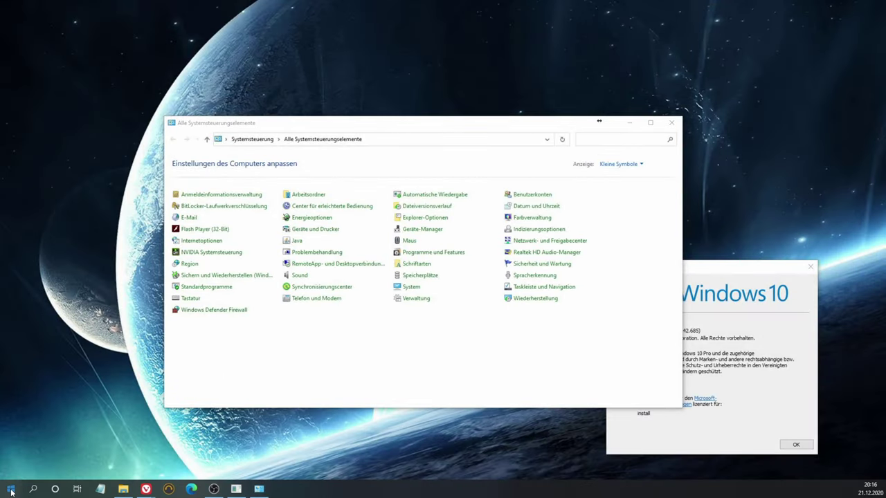
# Step: Open the Info page of the System settings and view the PC rename dialog, cancelling it without entering a name
pyautogui.click(11, 491)
pyautogui.moveTo(16, 450)
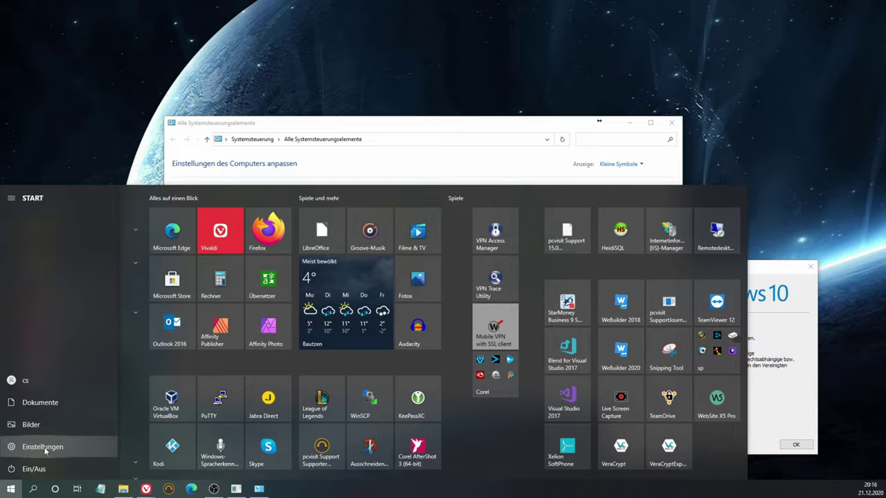
pyautogui.click(44, 448)
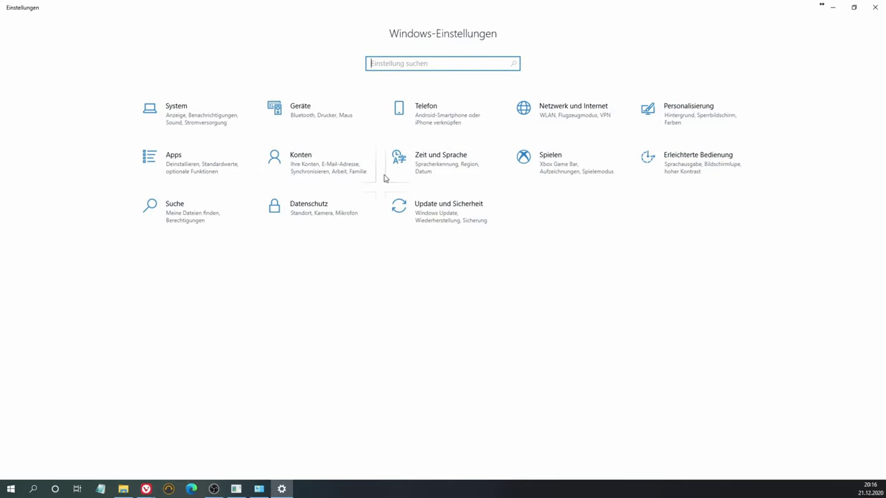
pyautogui.click(185, 124)
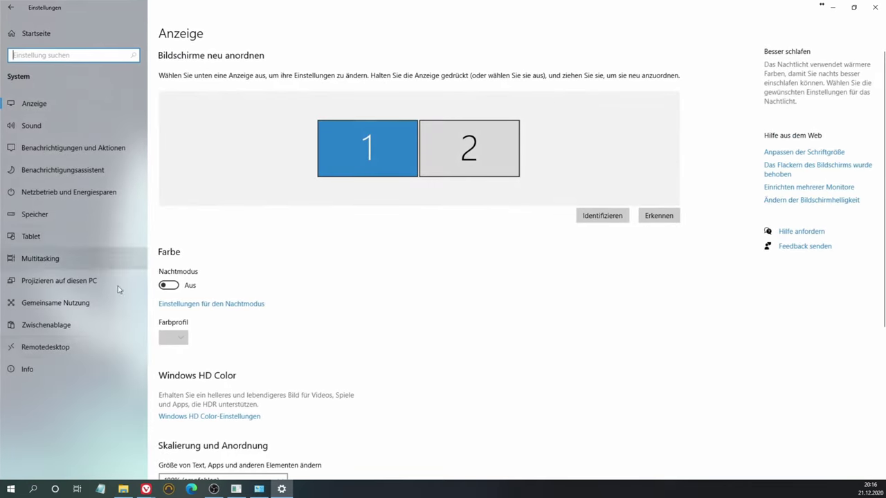
pyautogui.click(25, 366)
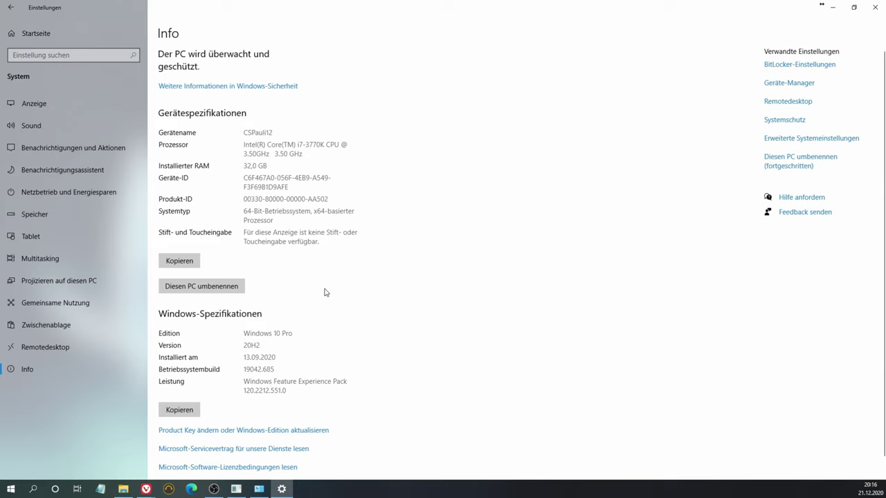
pyautogui.click(195, 292)
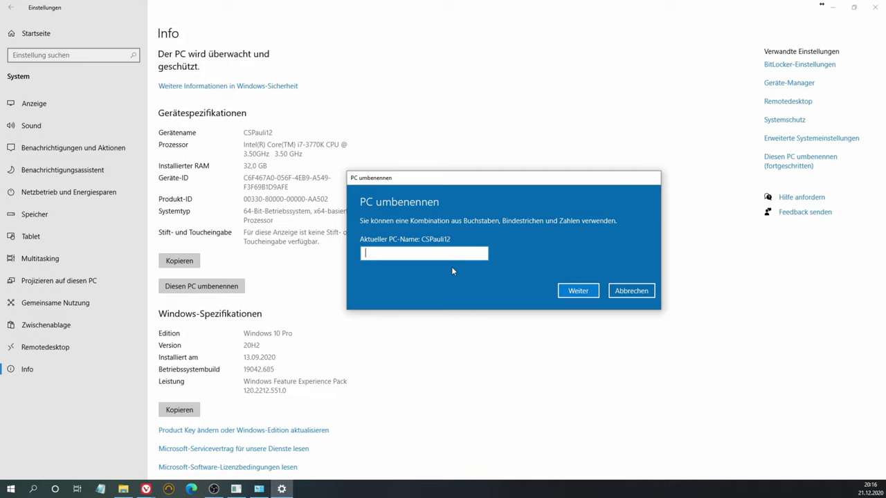
pyautogui.click(638, 294)
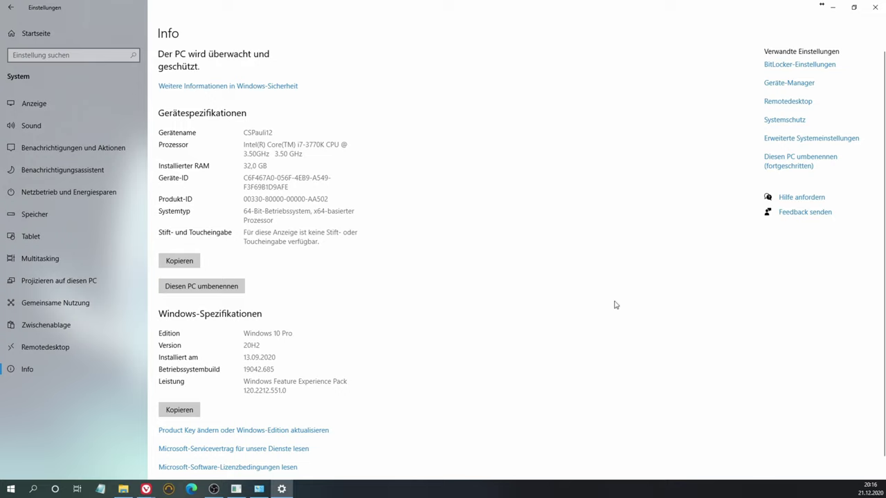
# Step: View the domain membership option through the advanced PC rename settings, and close the dialogs without joining a domain
pyautogui.click(793, 169)
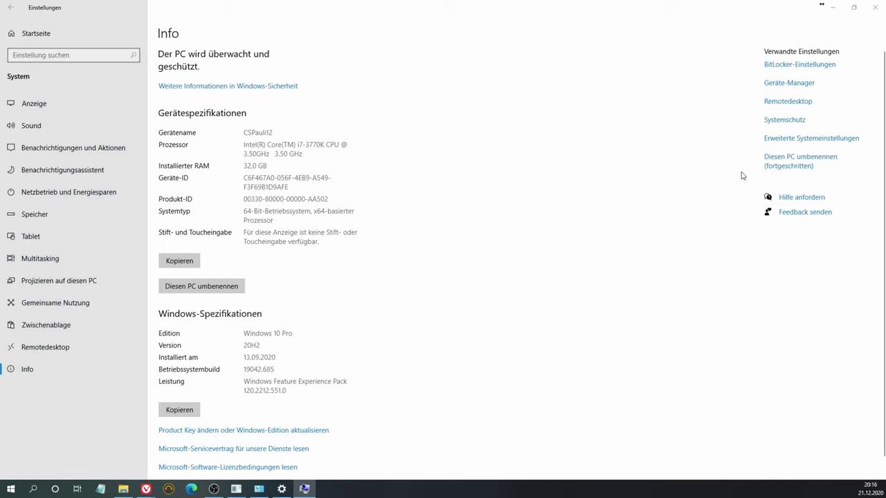
pyautogui.moveTo(76, 181); pyautogui.dragTo(373, 167)
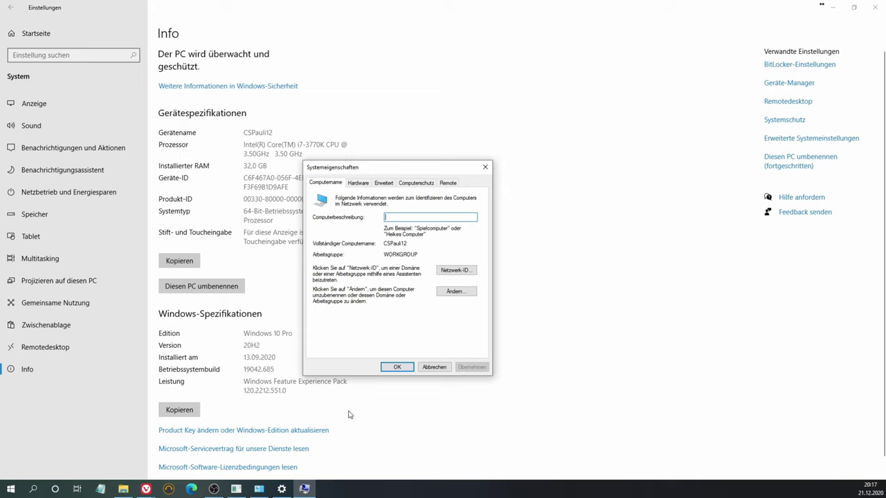
pyautogui.click(455, 292)
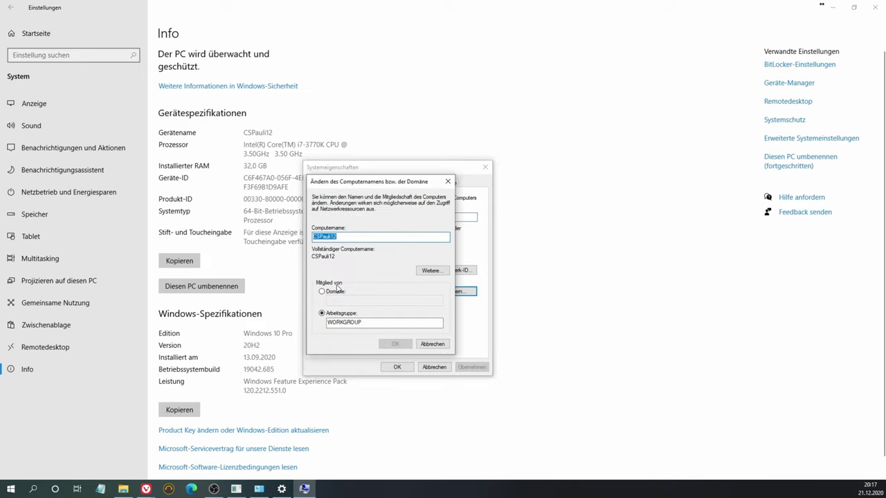
pyautogui.click(337, 291)
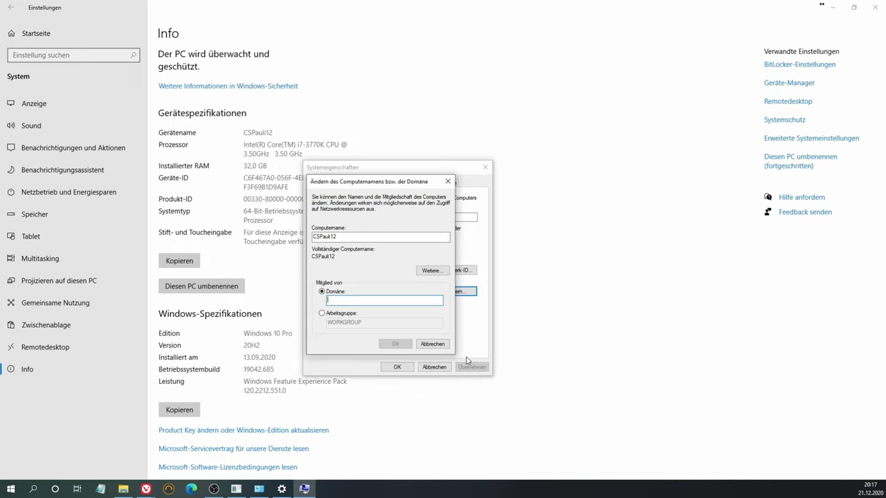
pyautogui.press('Escape')
pyautogui.click(397, 367)
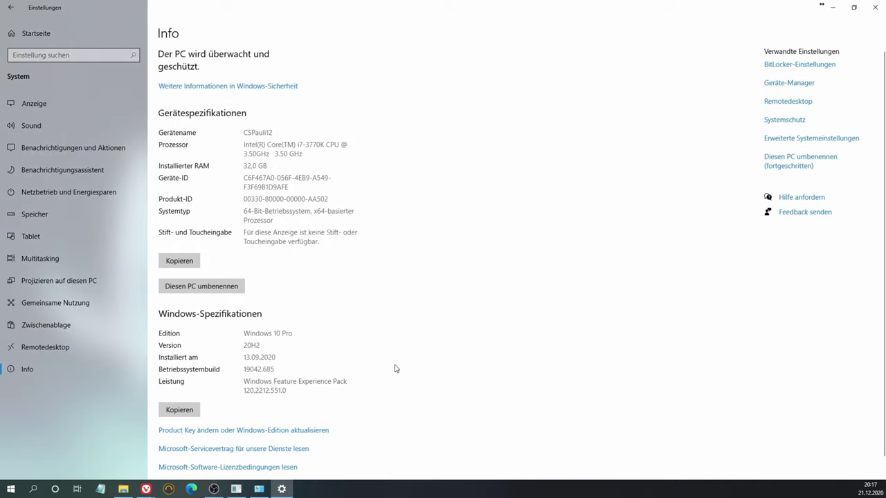